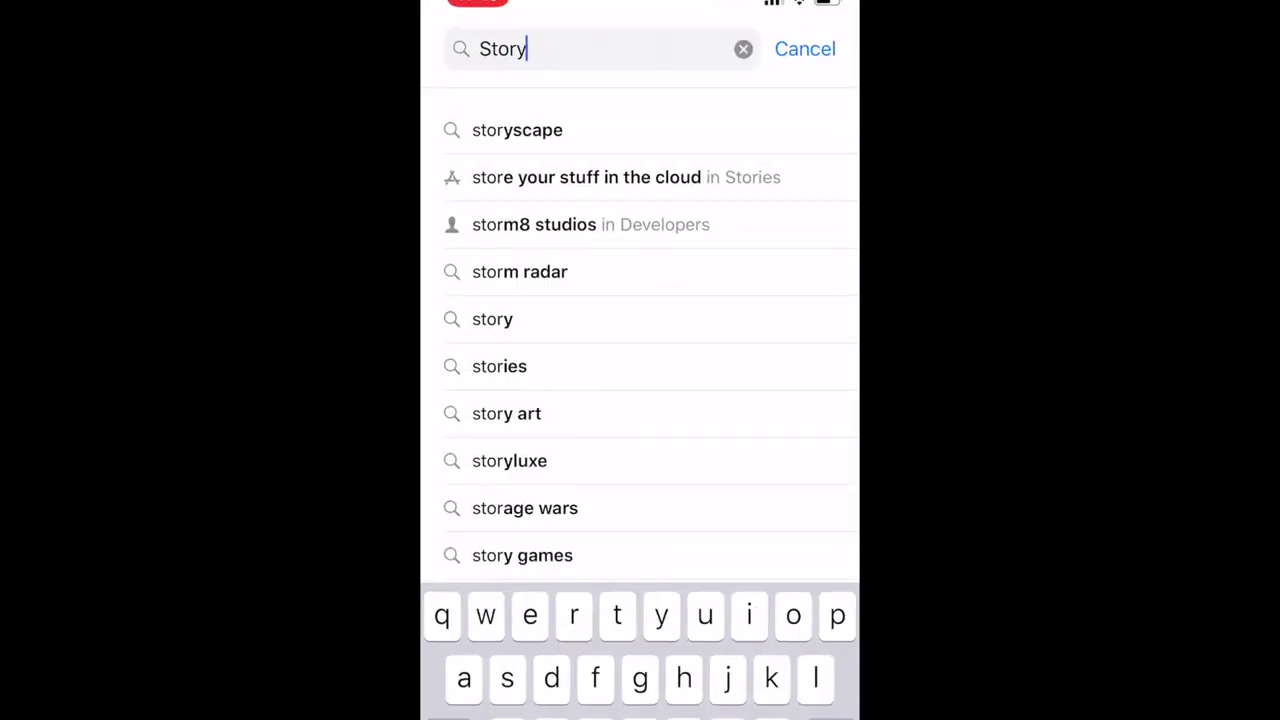
Step: Search the App Store for 'Storyluxe' and launch the app from its listing
text(lu)
text(xe)
key(Return)
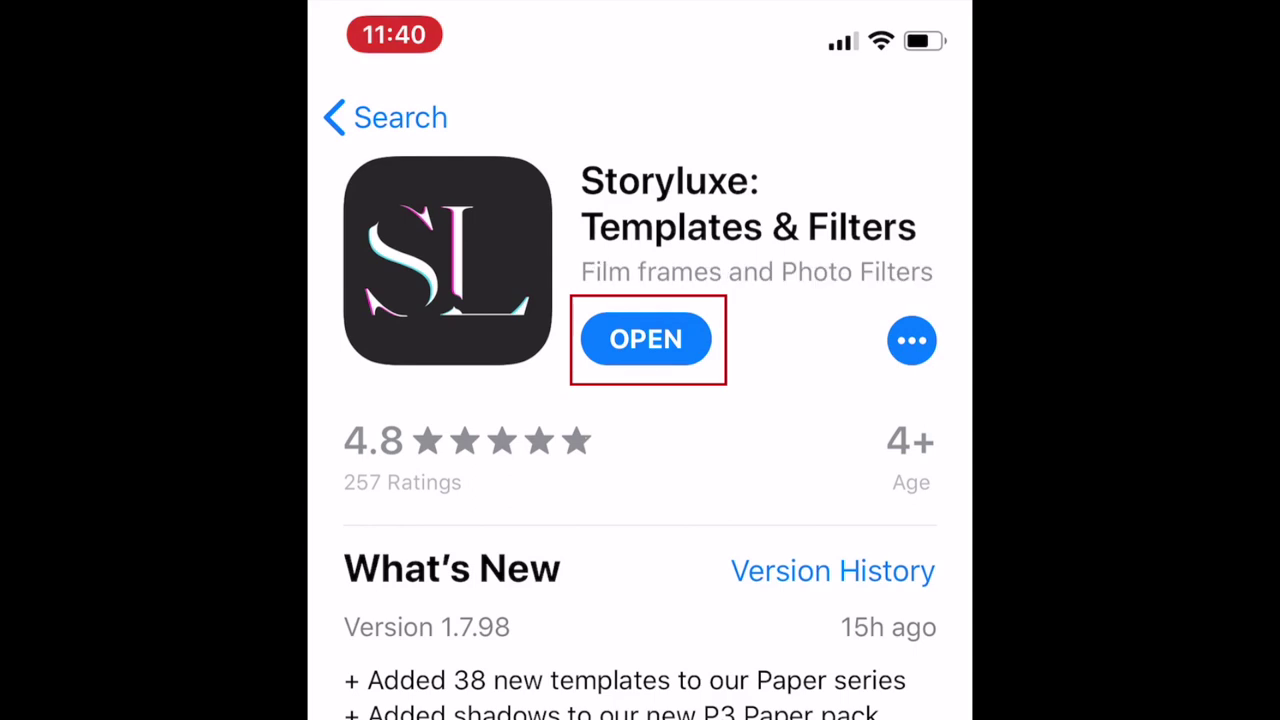
click(646, 339)
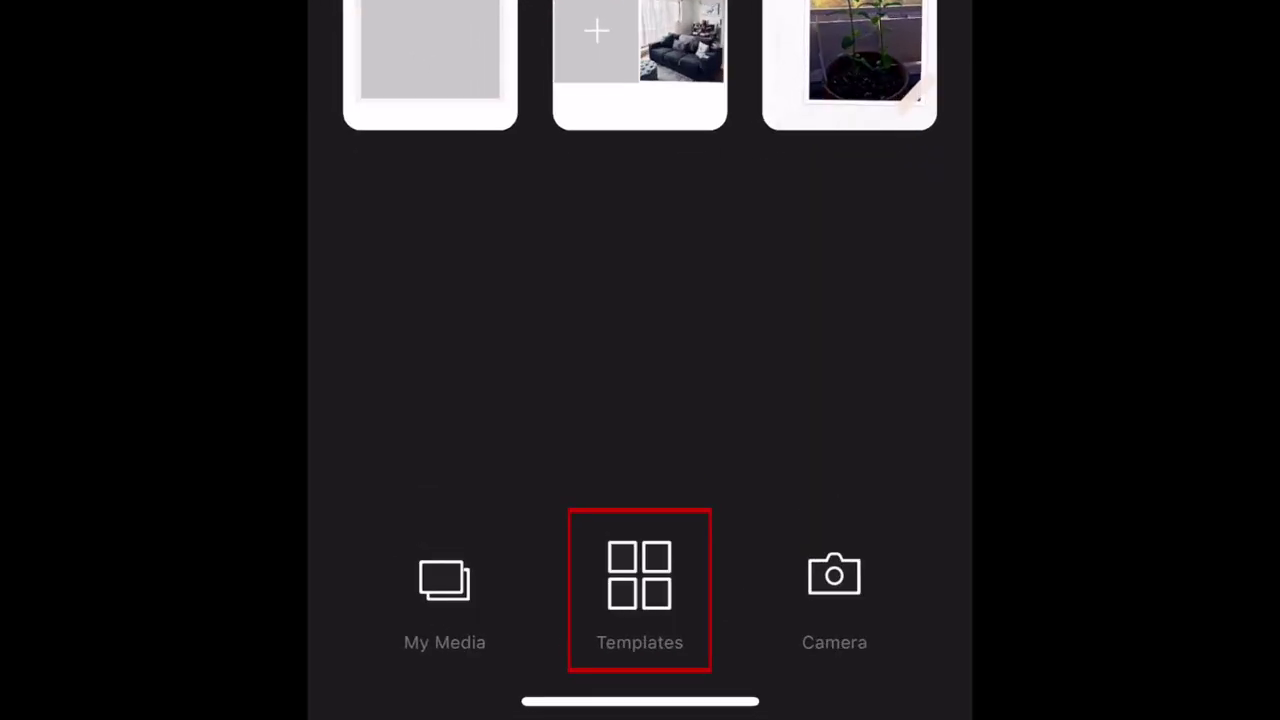
Step: Open the template library and browse the P3, P2 and P1 paper templates
click(640, 590)
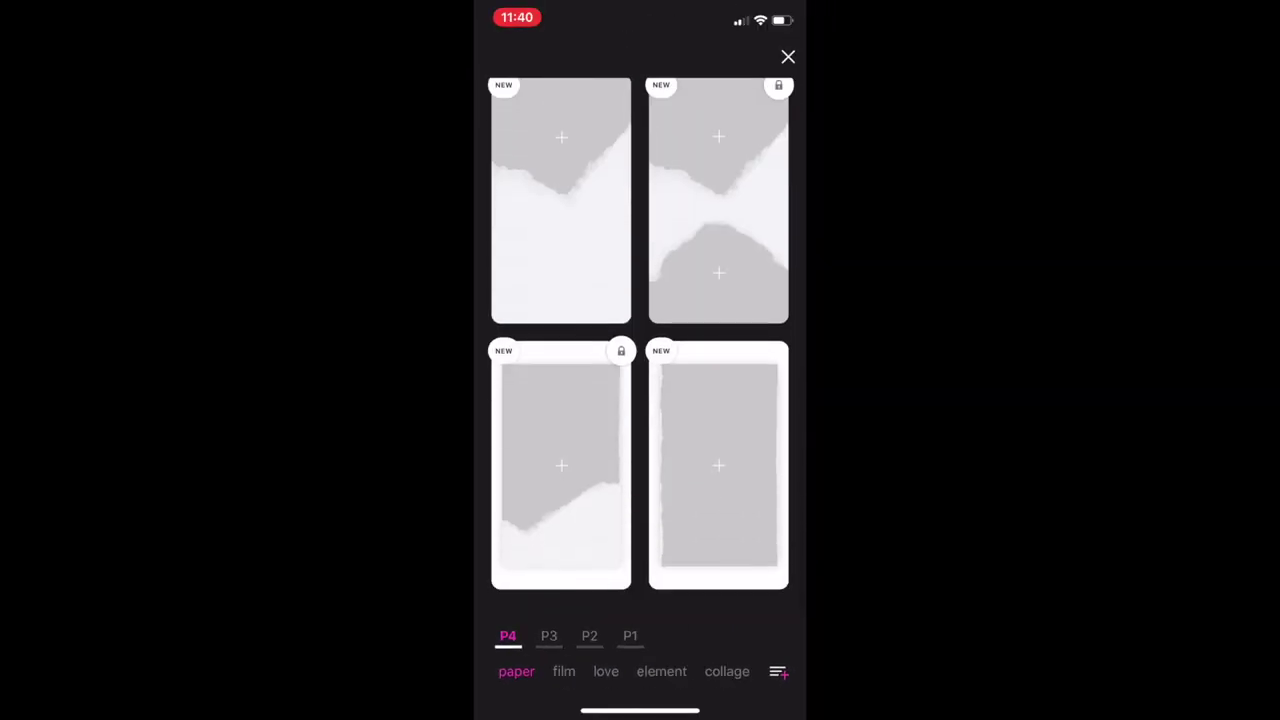
scroll(640, 350, down, 1)
click(549, 636)
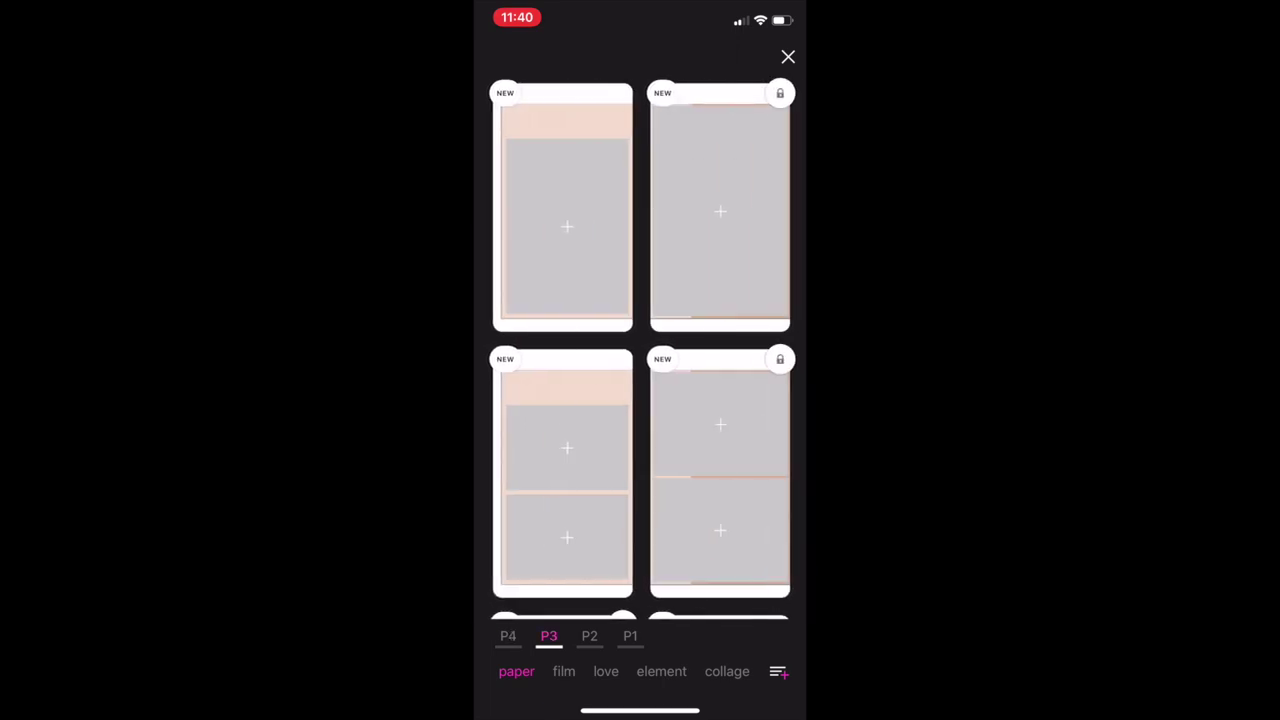
click(589, 636)
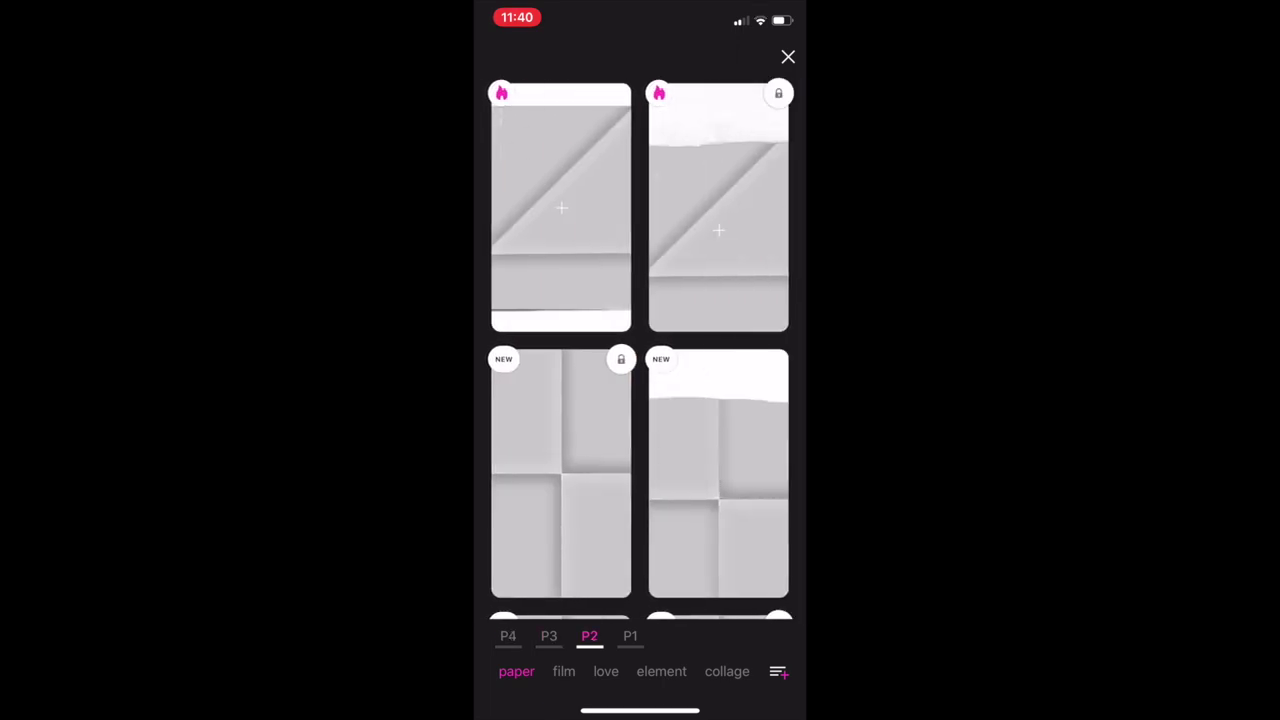
click(630, 636)
Step: Browse the film templates F5, F3, F2 and F1
click(564, 671)
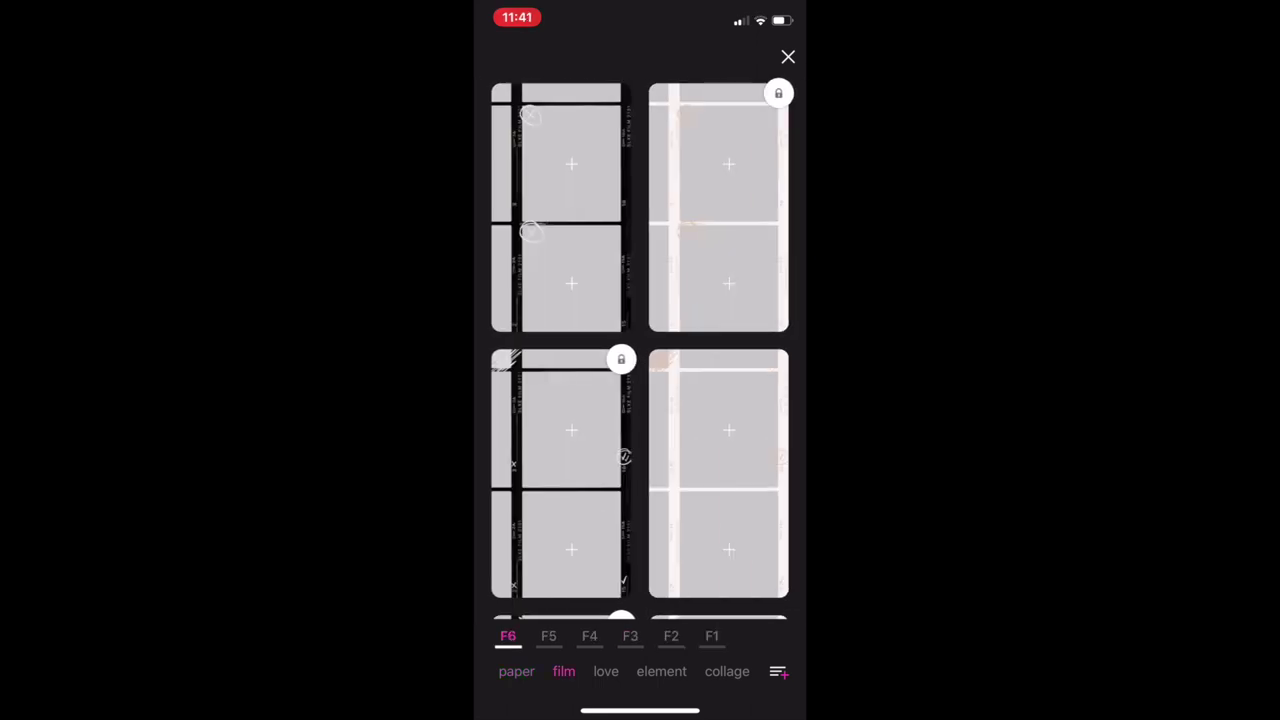
click(549, 636)
click(630, 636)
click(671, 636)
click(712, 636)
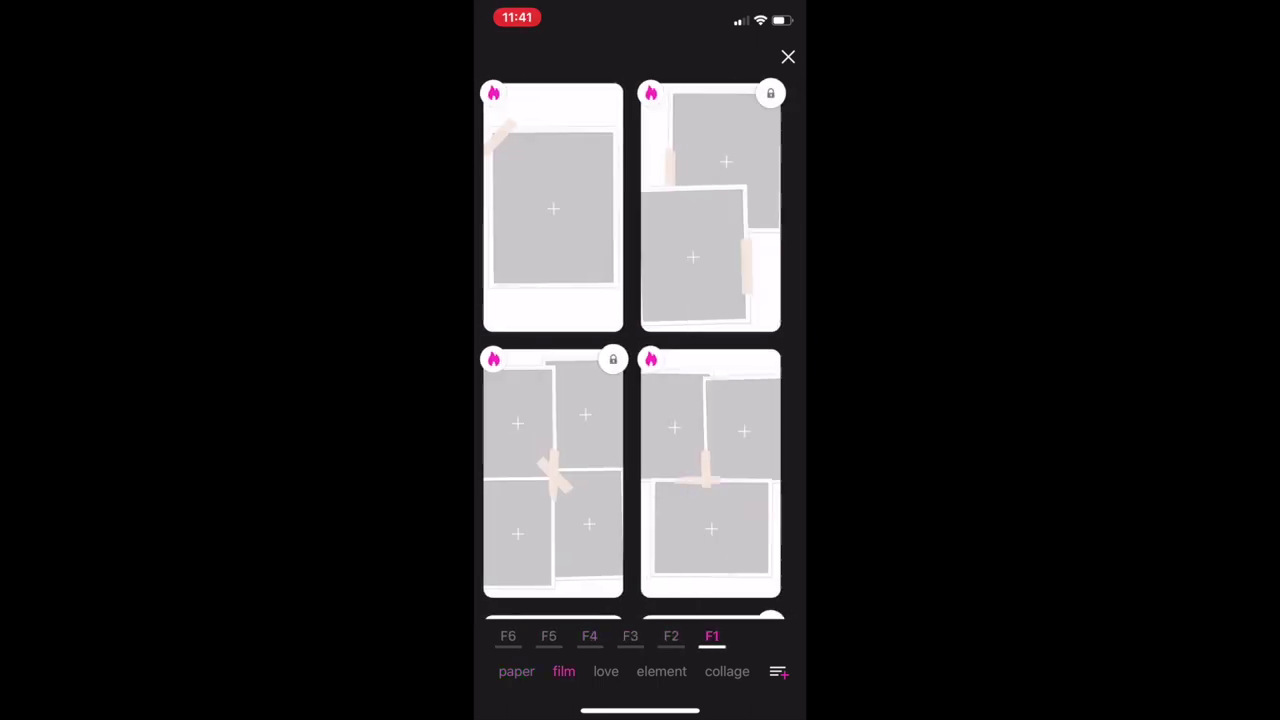
Step: Browse the love, element and collage templates, return to film F3, and dismiss the subscription offer
click(606, 671)
click(661, 671)
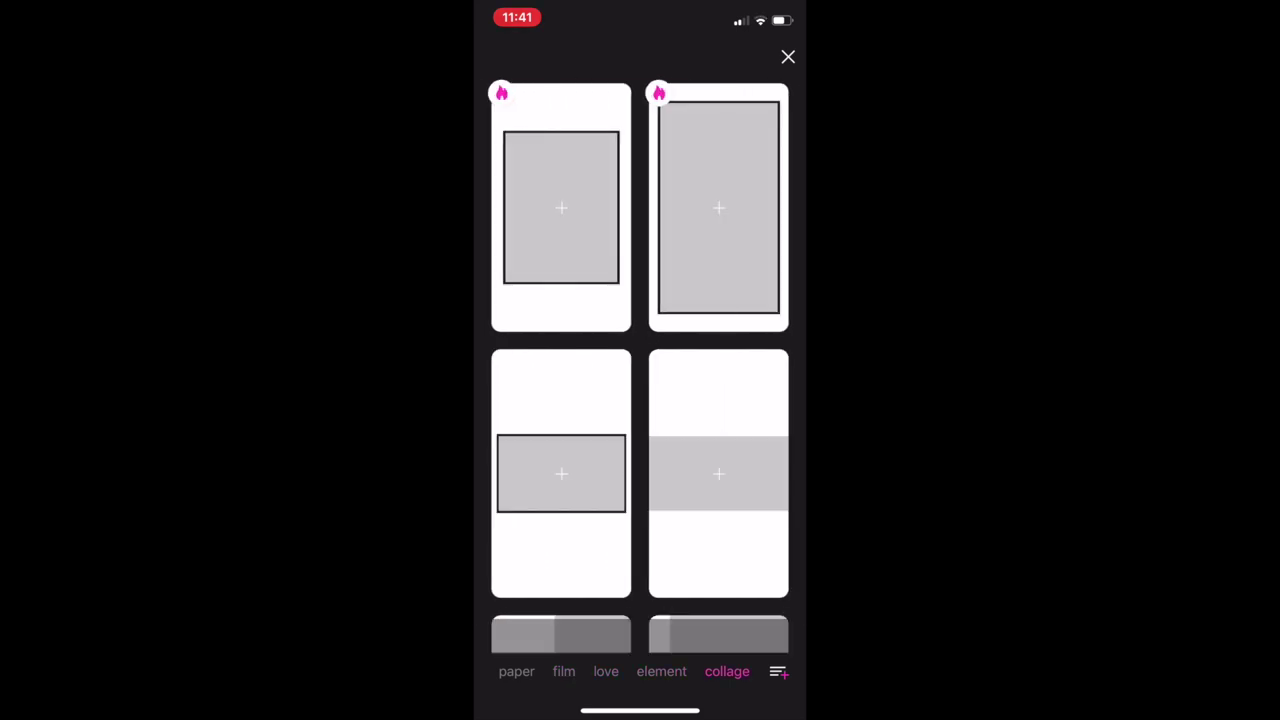
click(727, 671)
click(564, 671)
scroll(640, 350, down, 3)
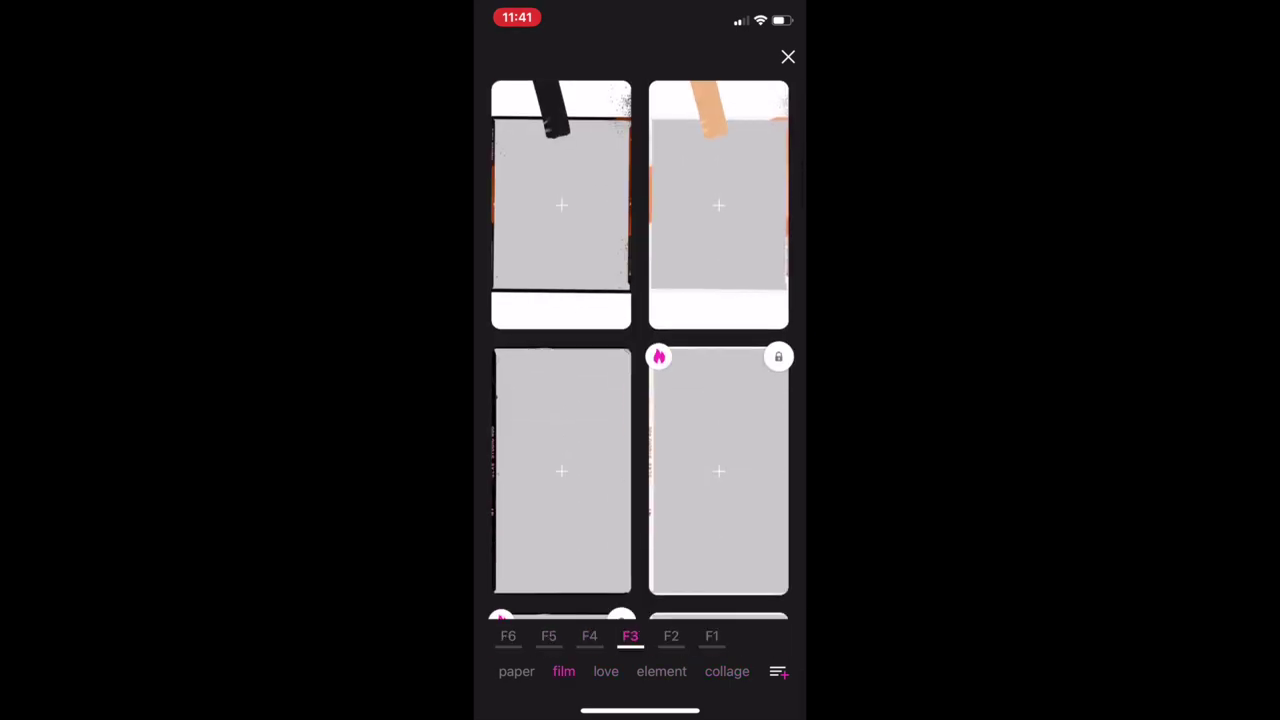
scroll(640, 350, down, 5)
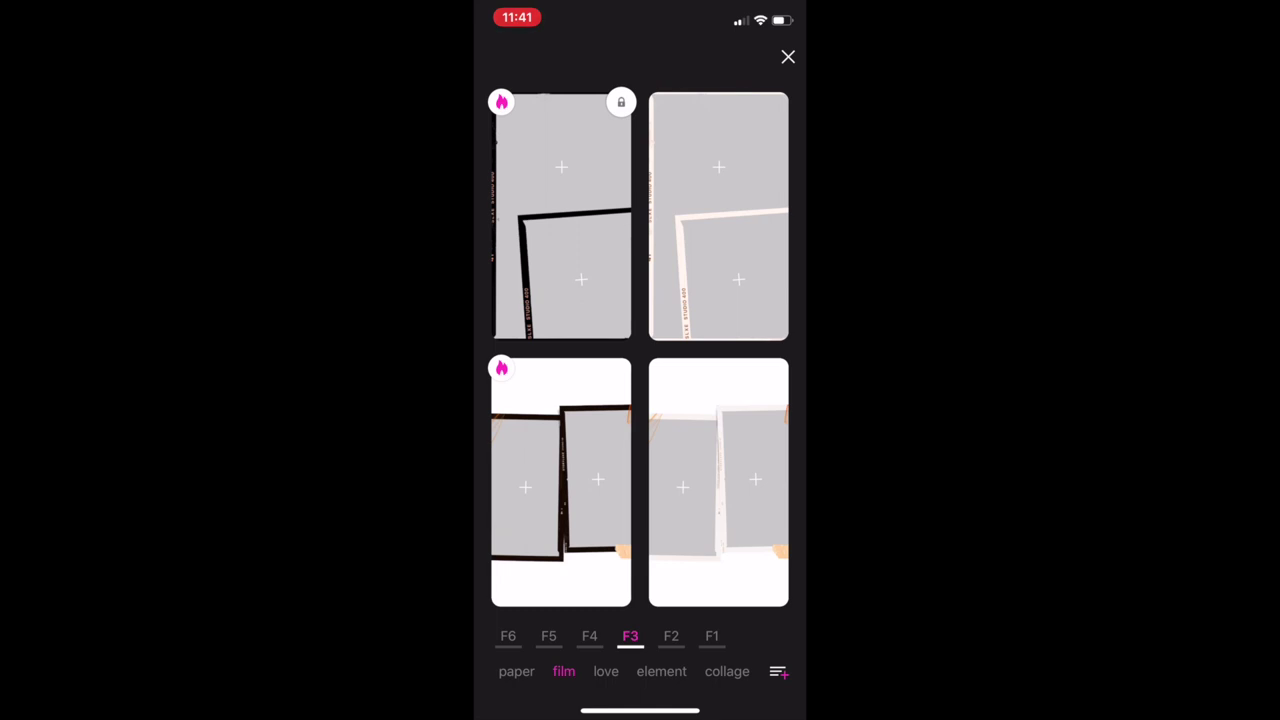
click(561, 215)
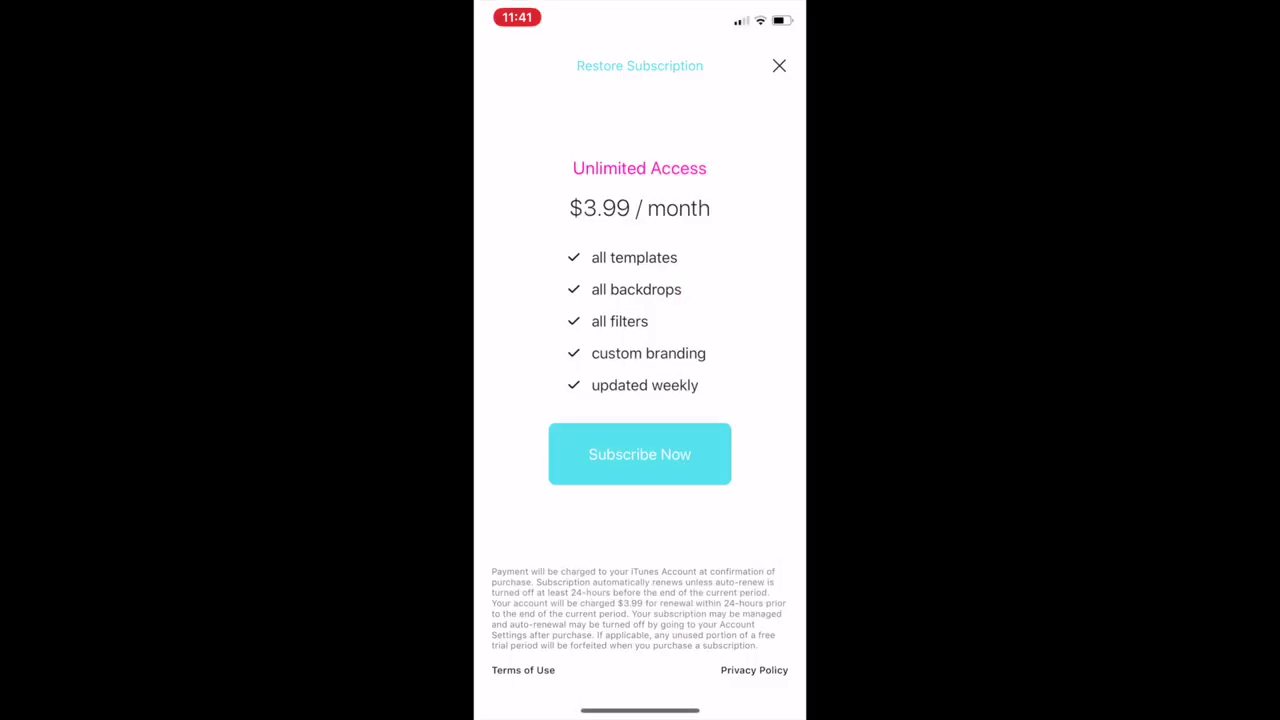
click(779, 65)
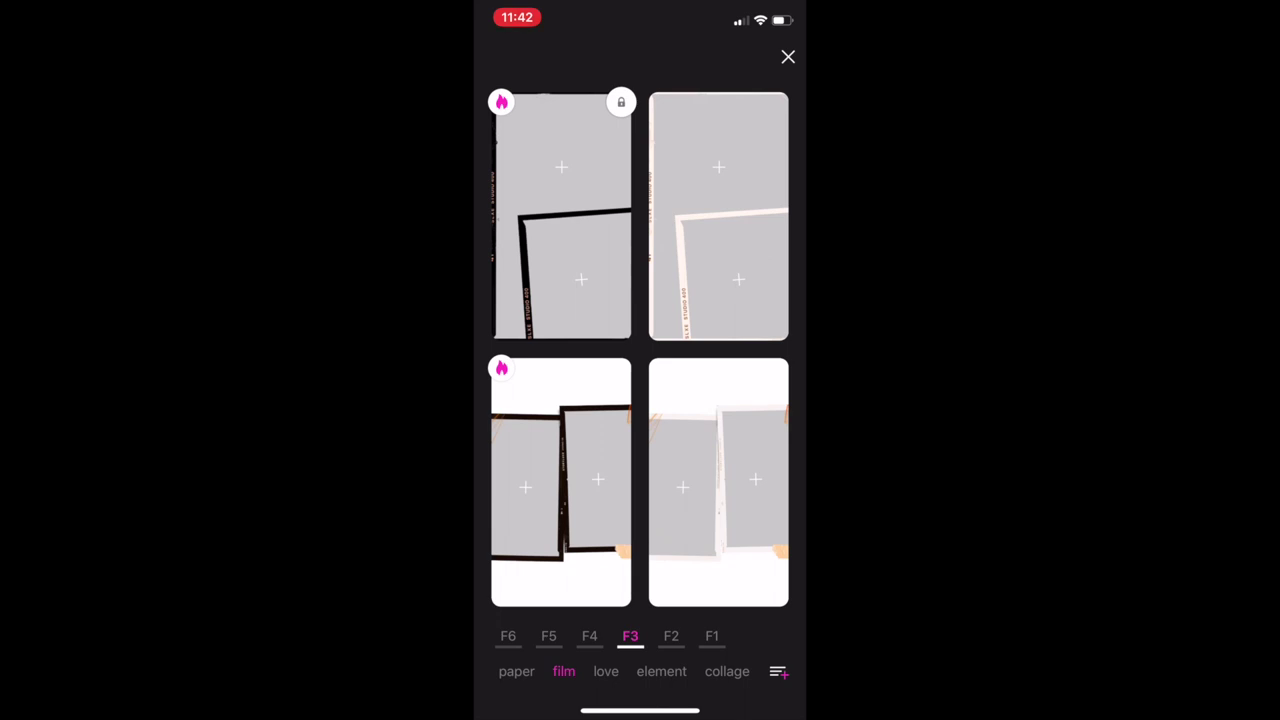
Step: Open the overlapping two-frame F3 film template at 9:16 and start filling its left frame
click(718, 482)
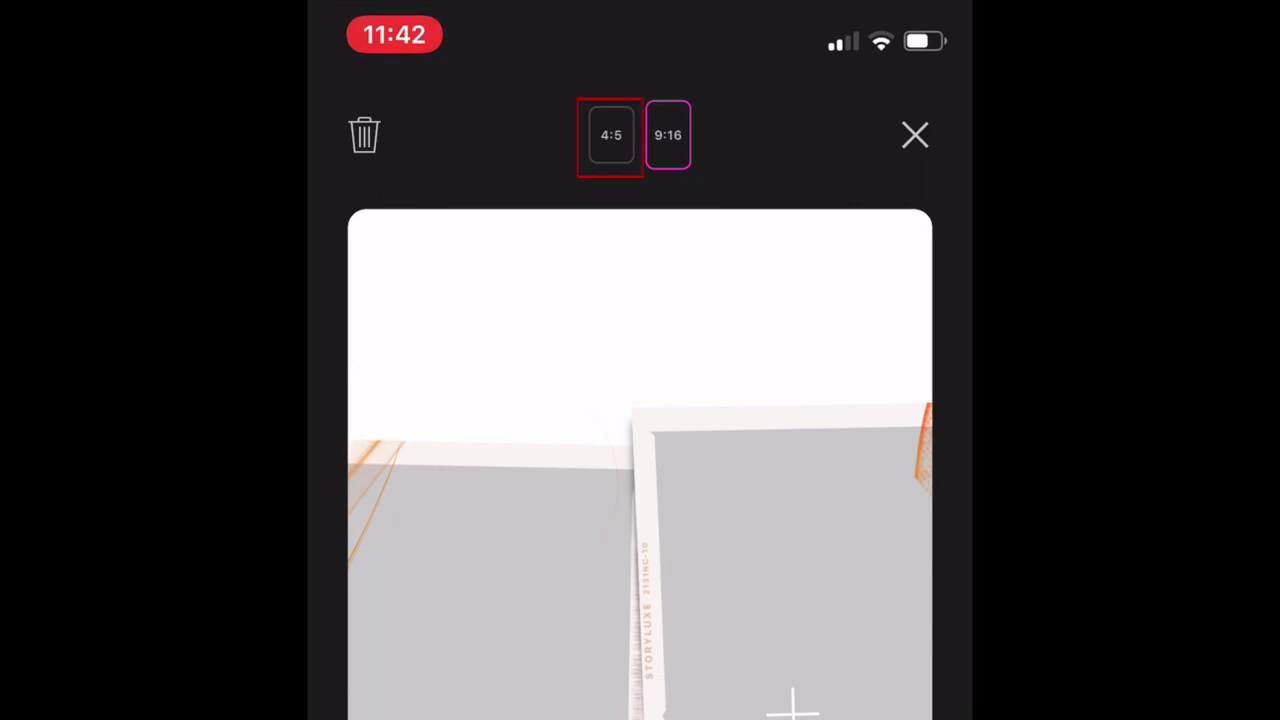
click(611, 135)
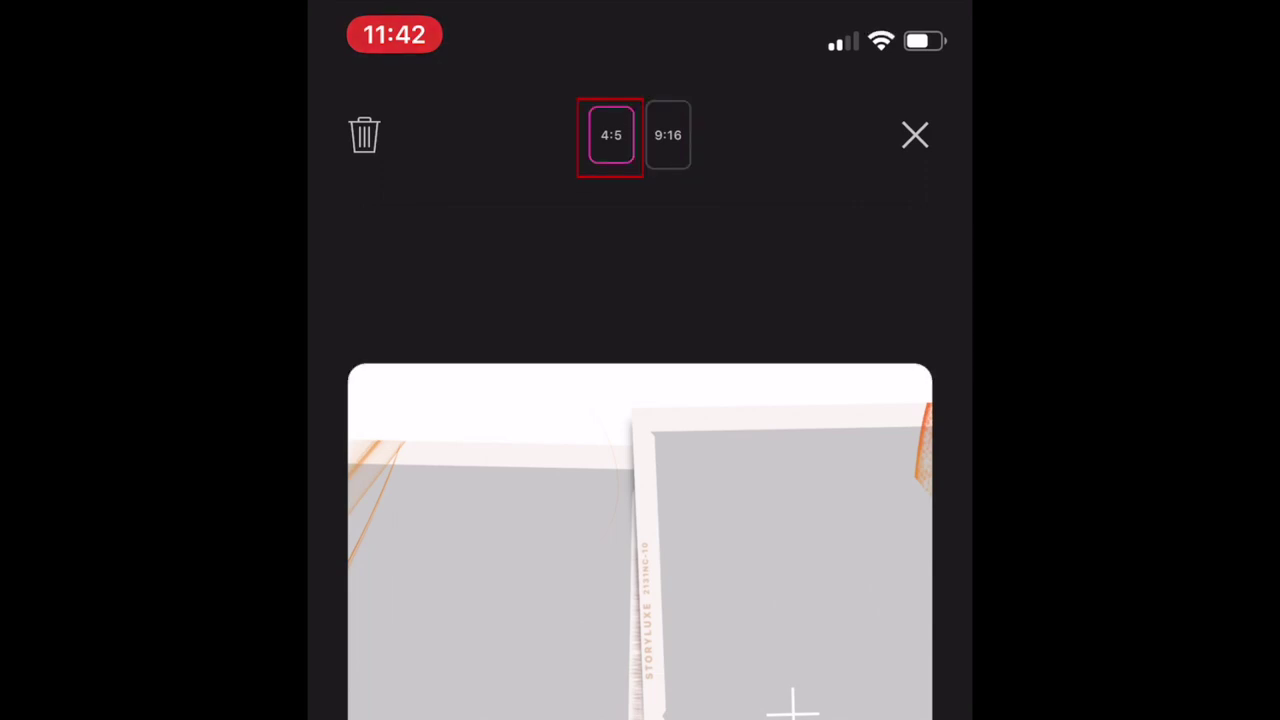
click(668, 135)
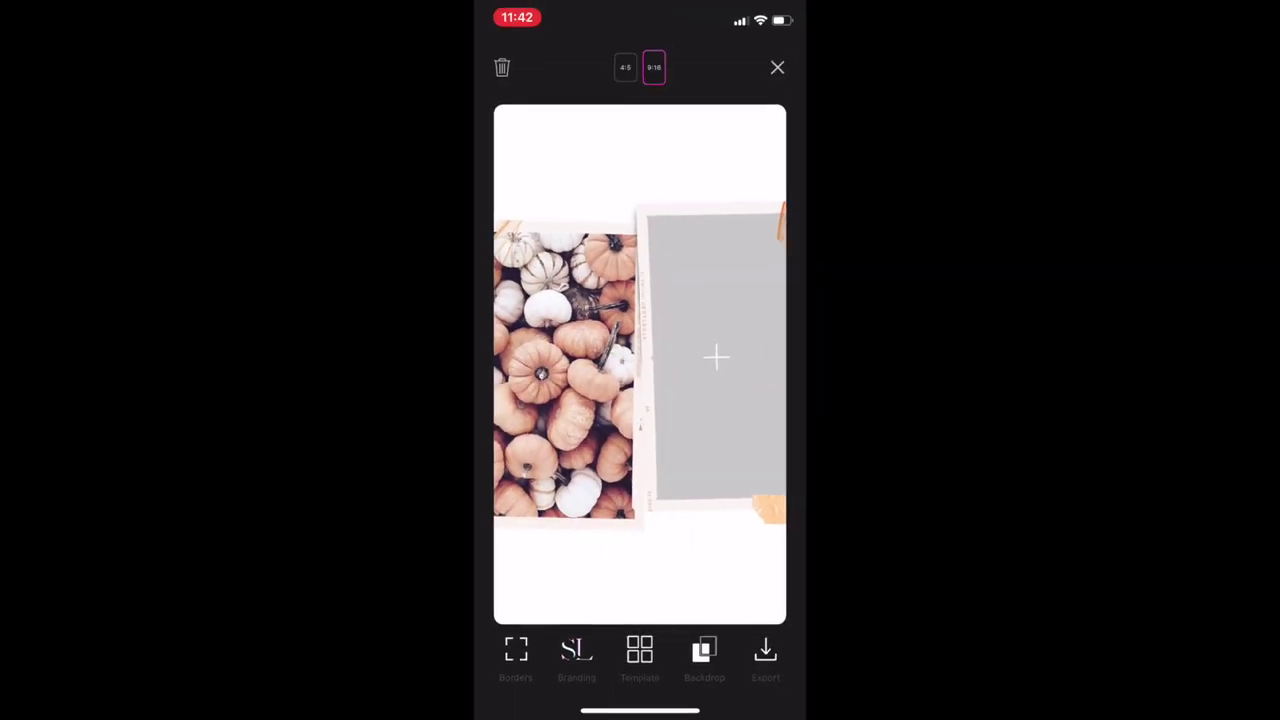
click(716, 357)
Step: Place the pumpkin photo from the Backgrounds album in the frame with a lighter filter
click(574, 343)
click(611, 474)
click(516, 639)
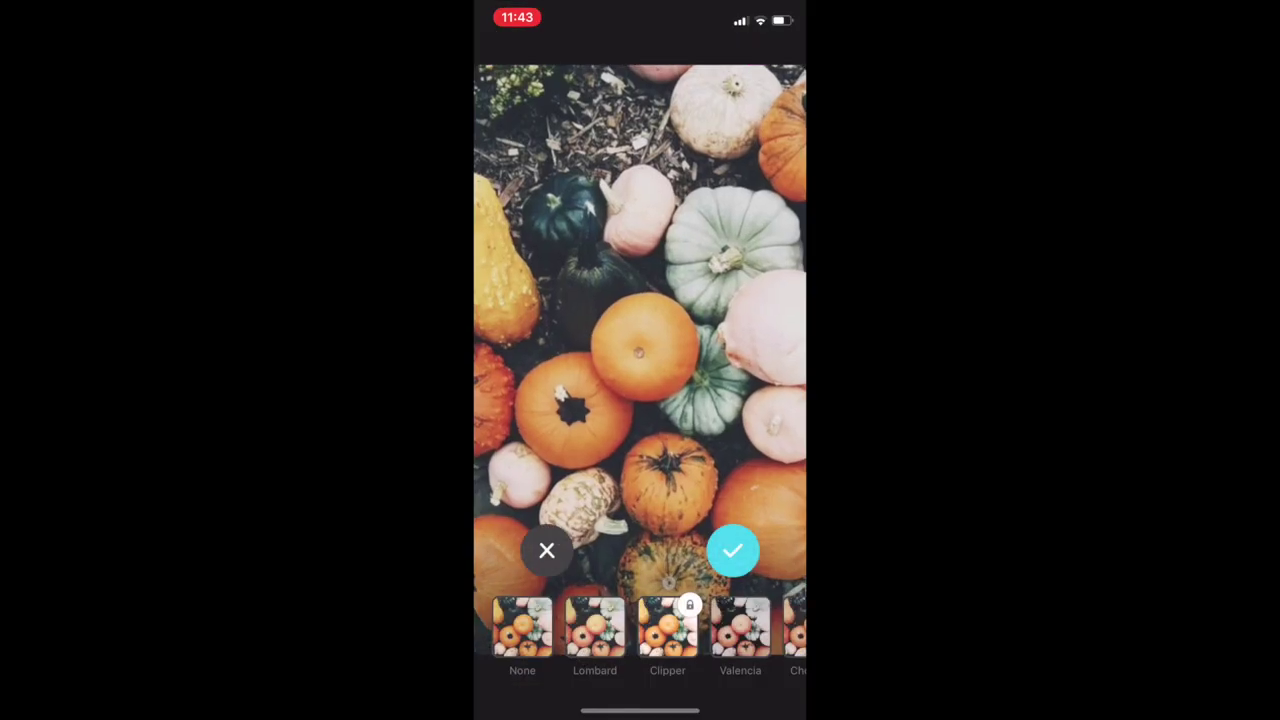
click(667, 628)
click(733, 550)
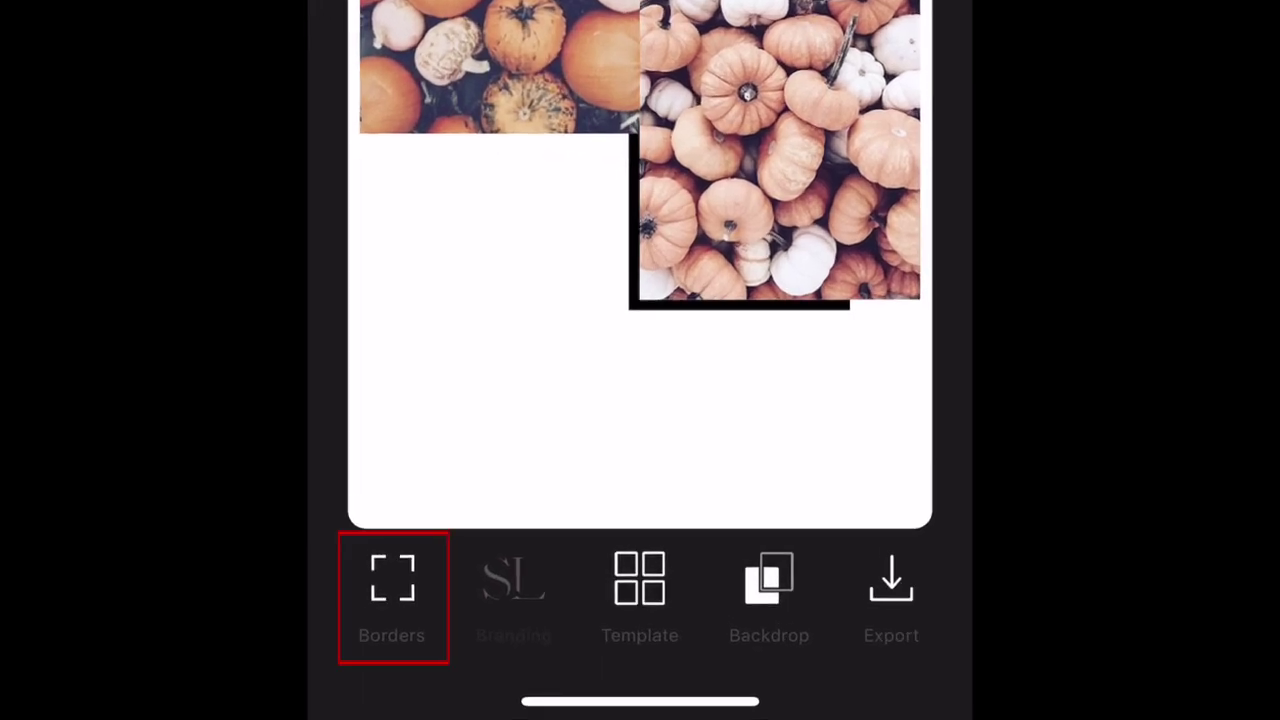
Step: Recolour the photo borders pale gold, then toggle the borders off and back on
click(392, 590)
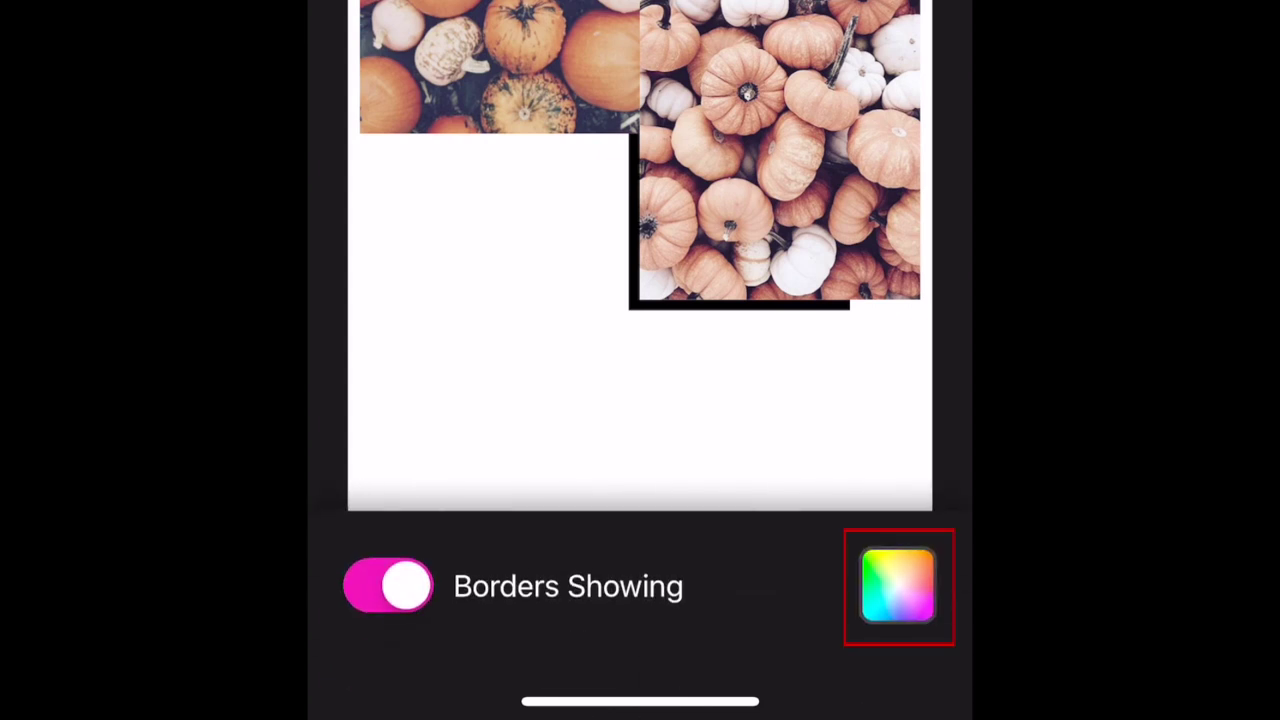
click(898, 586)
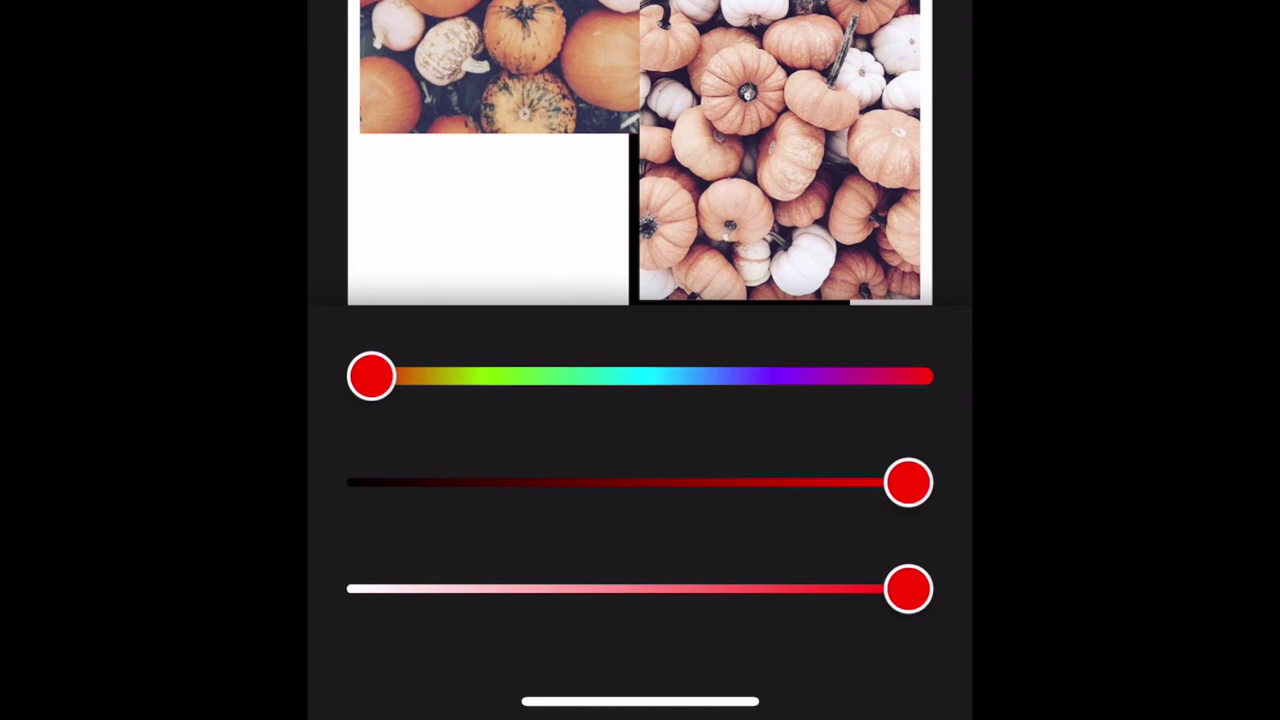
mouse_move(371, 376)
mouse_down()
mouse_move(686, 376)
mouse_move(429, 376)
mouse_up()
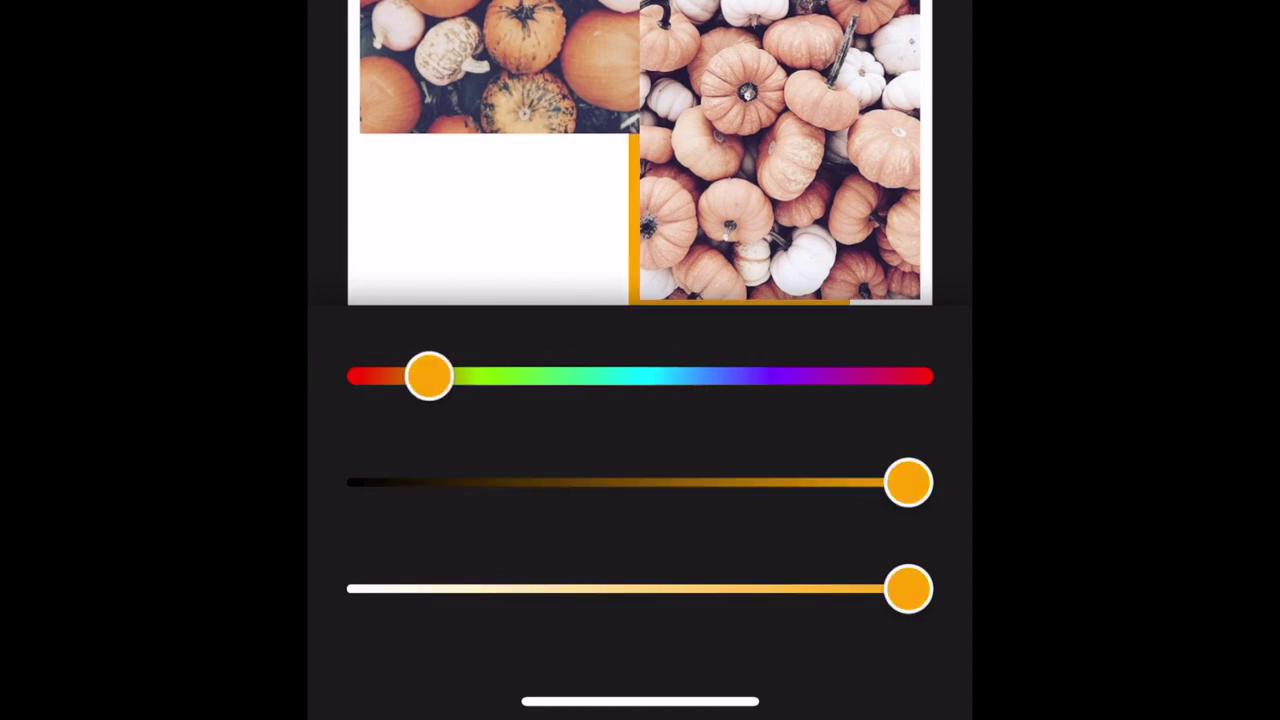
mouse_move(908, 483)
mouse_down()
mouse_move(554, 483)
mouse_move(908, 483)
mouse_up()
mouse_move(908, 588)
mouse_down()
mouse_move(451, 588)
mouse_move(557, 588)
mouse_up()
click(640, 200)
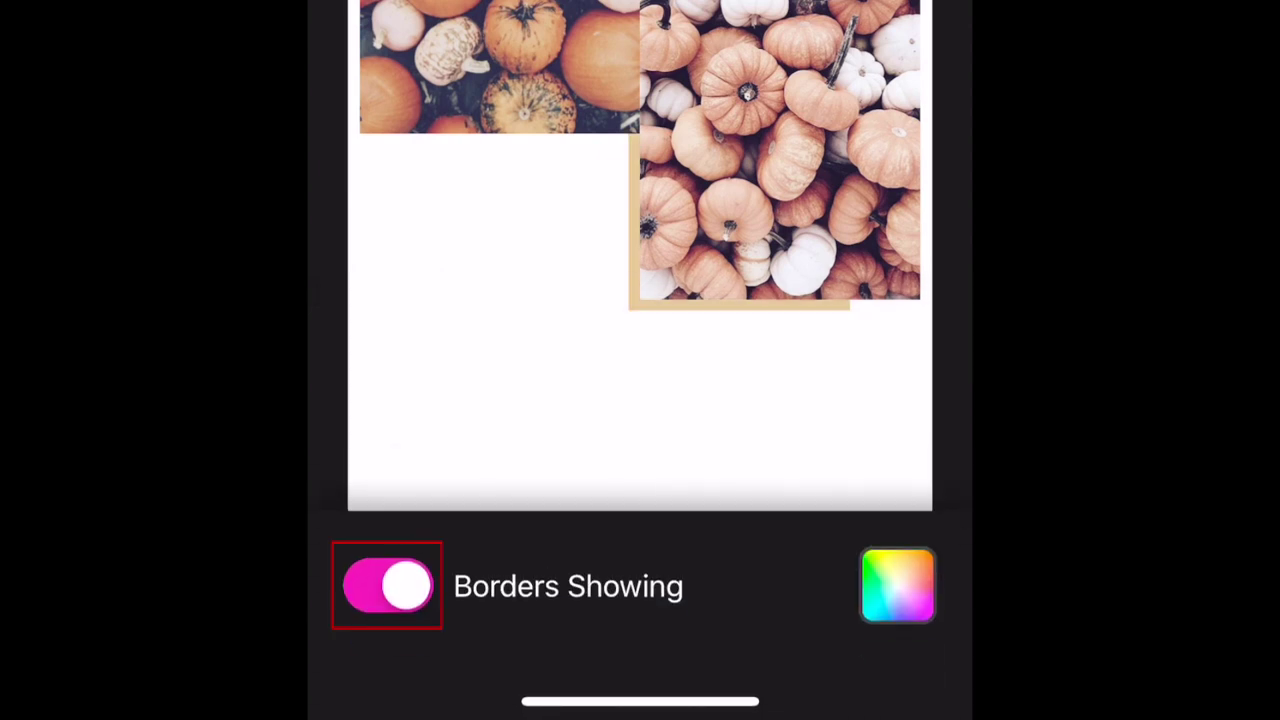
click(387, 586)
click(387, 586)
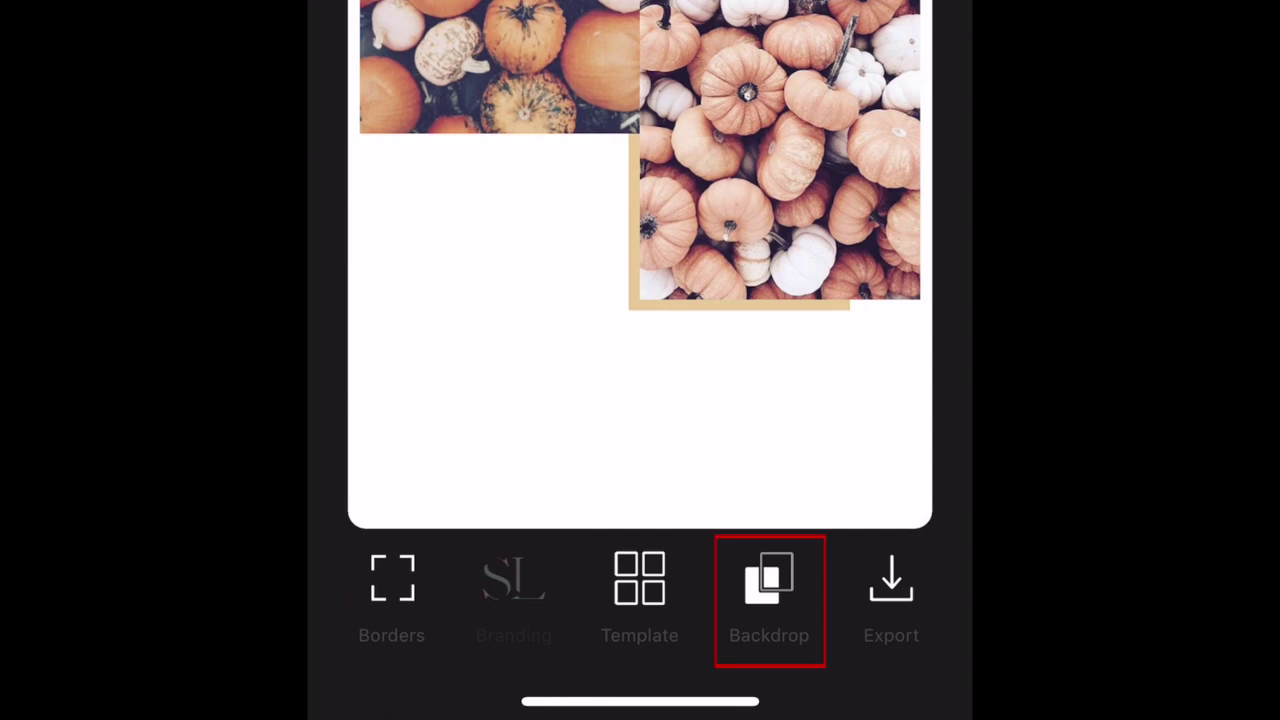
Step: Apply the white paper texture backdrop and export the collage to an Instagram Story
click(769, 590)
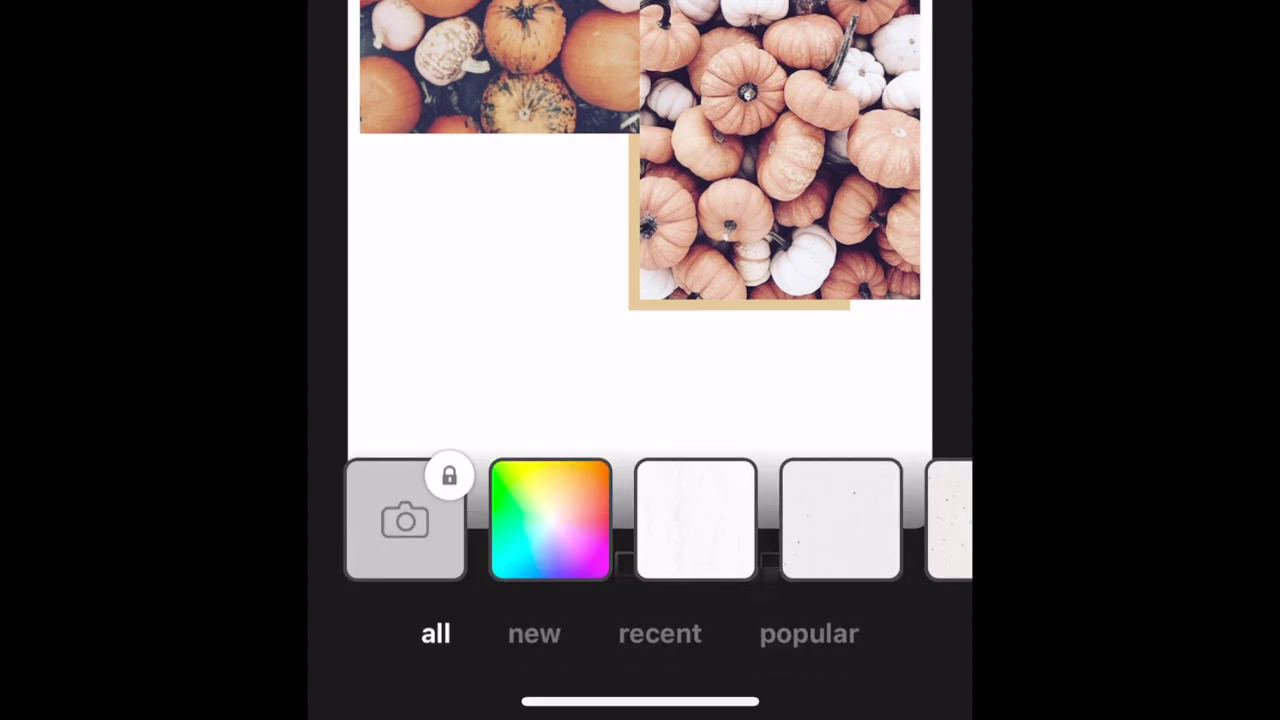
scroll(640, 518, right, 10)
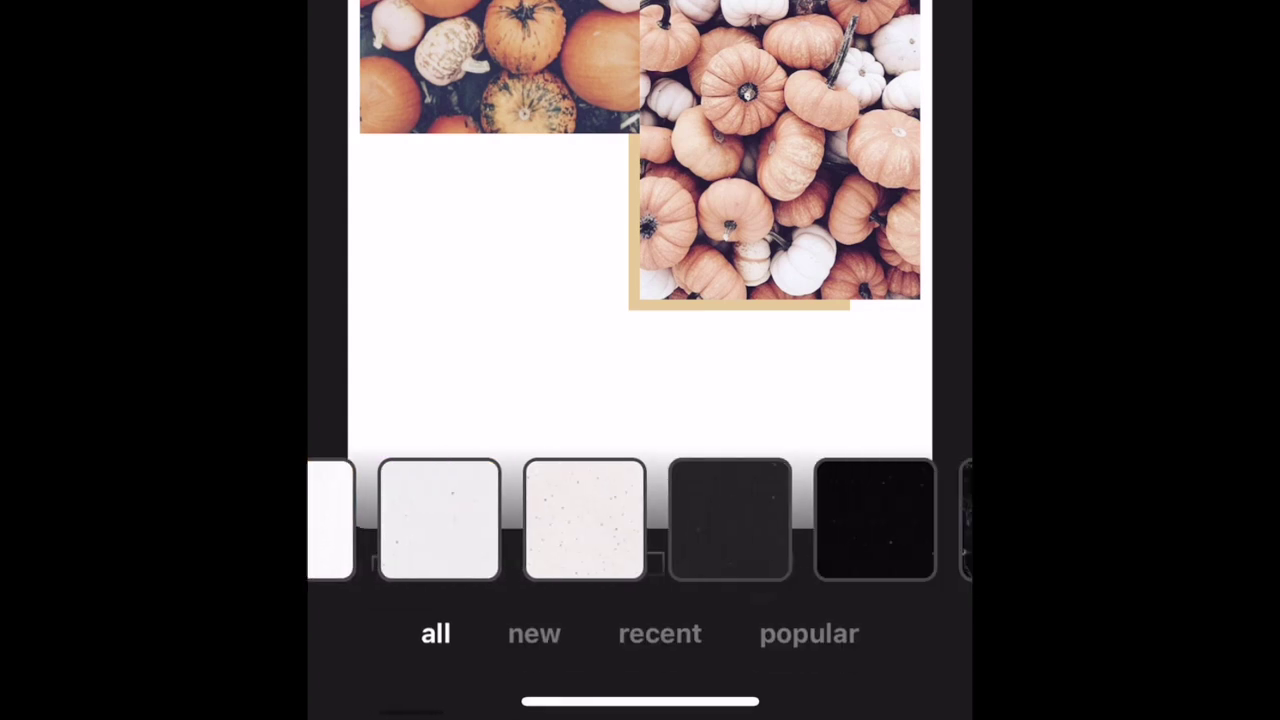
scroll(640, 518, right, 10)
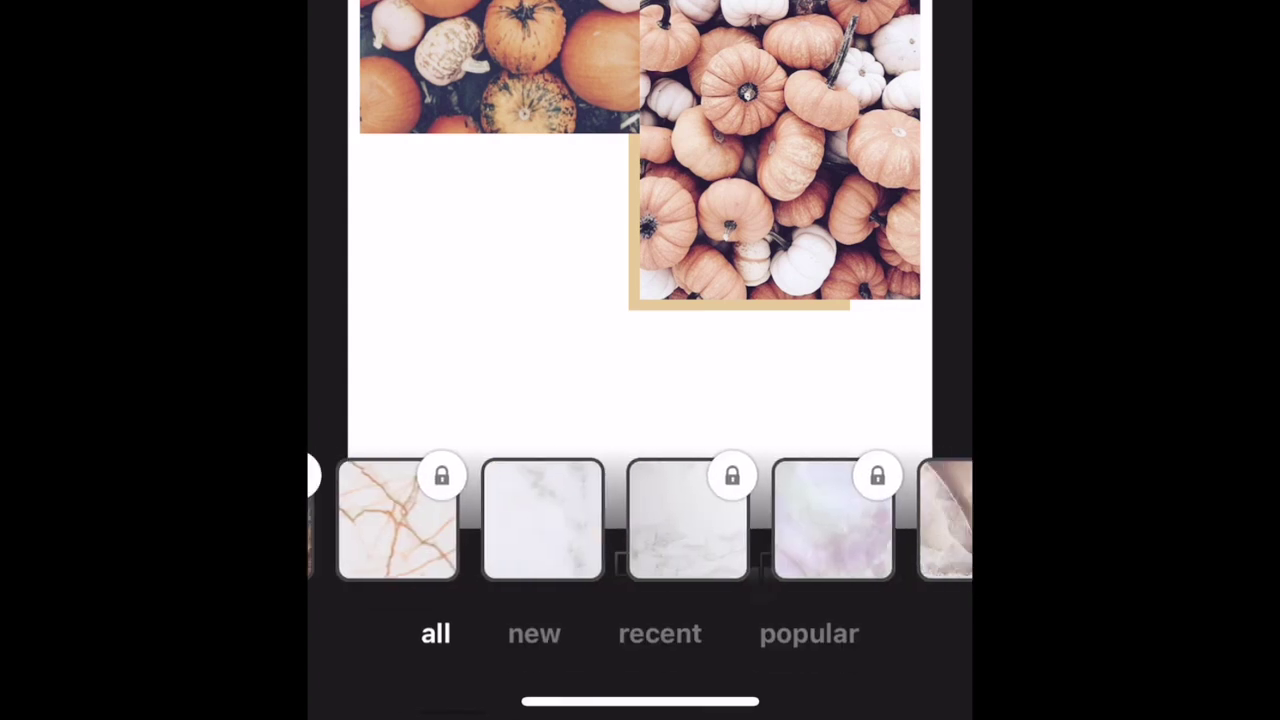
click(542, 520)
scroll(640, 518, left, 15)
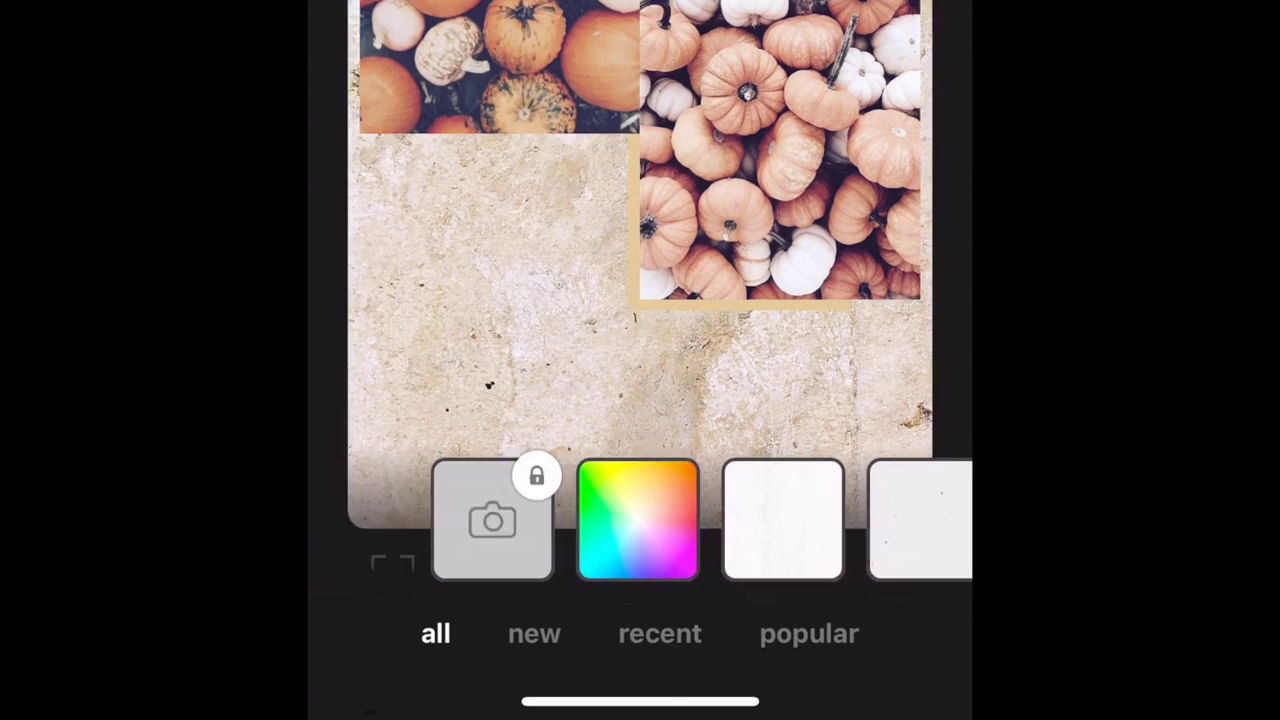
click(695, 520)
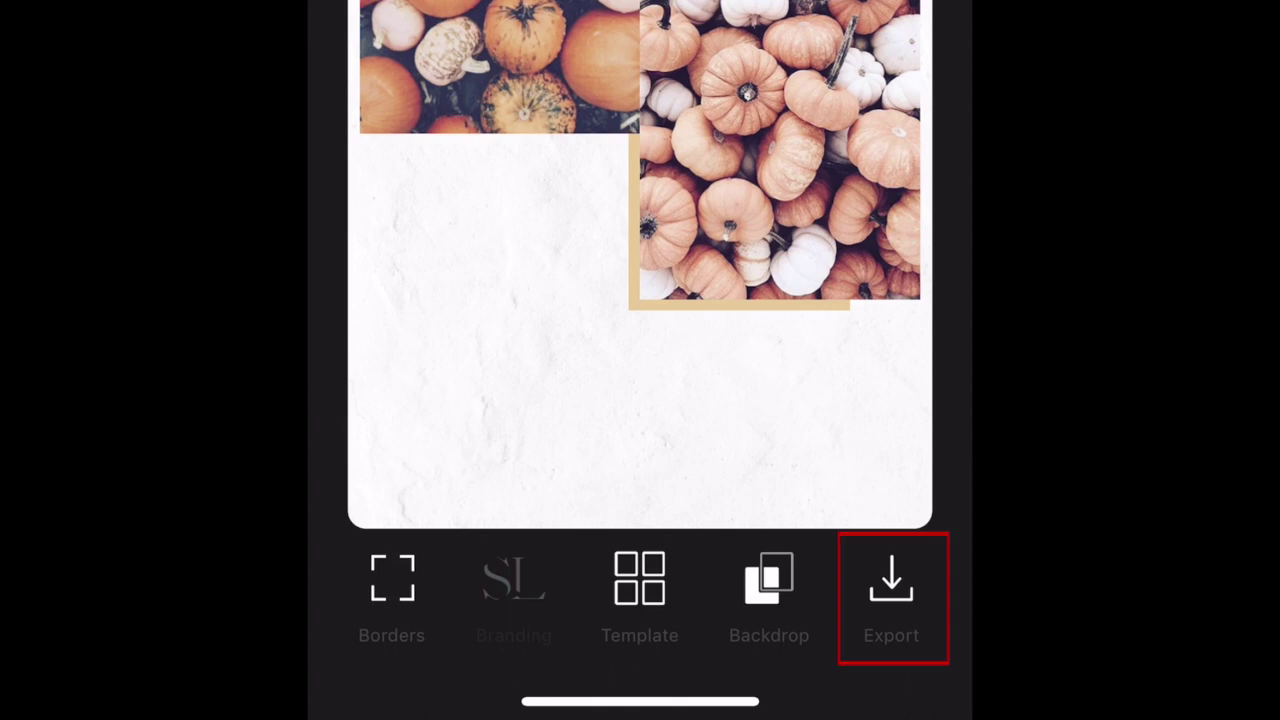
click(891, 590)
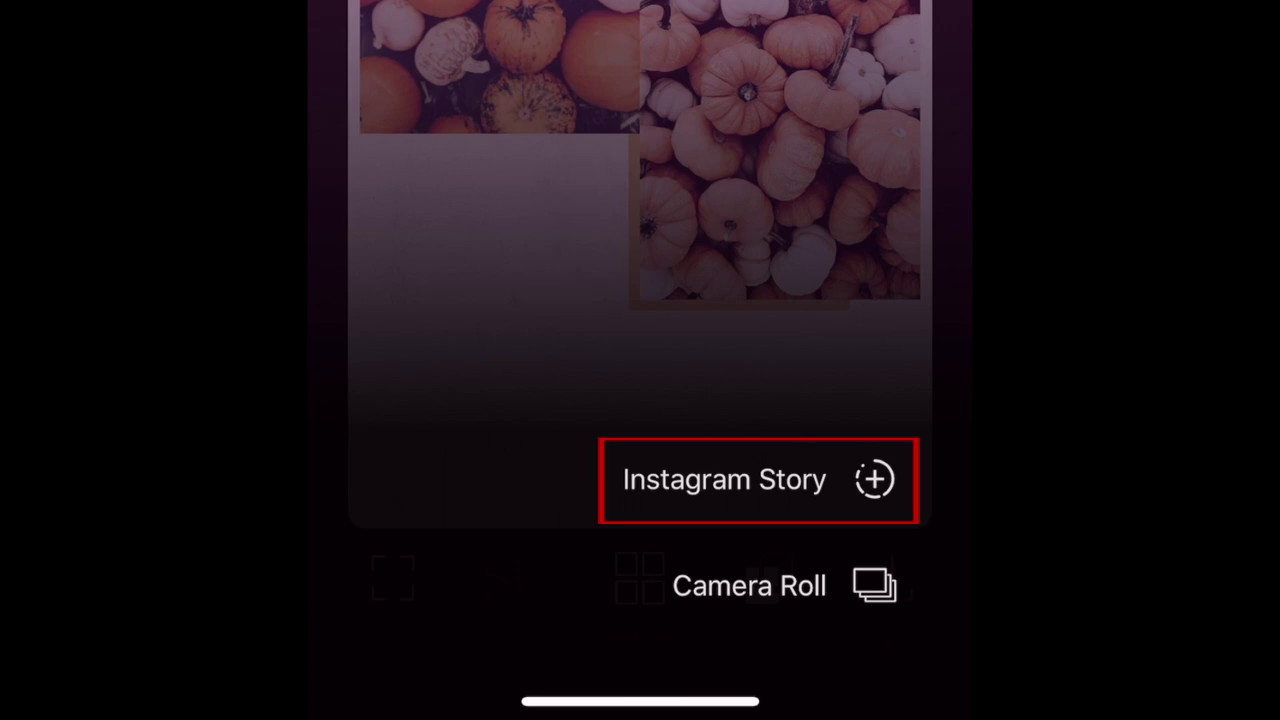
click(758, 480)
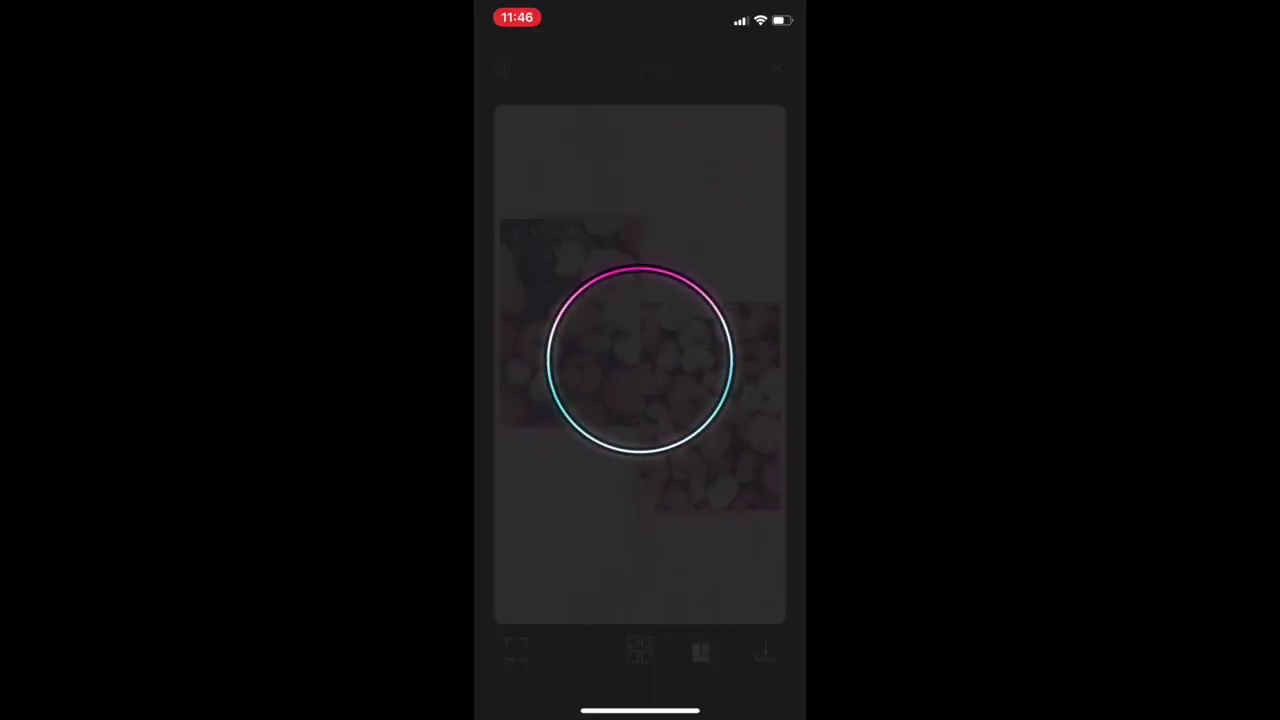
Step: Caption the story 'fall vibes' and place a red leaf sticker in the blank left area
text(fall vibes)
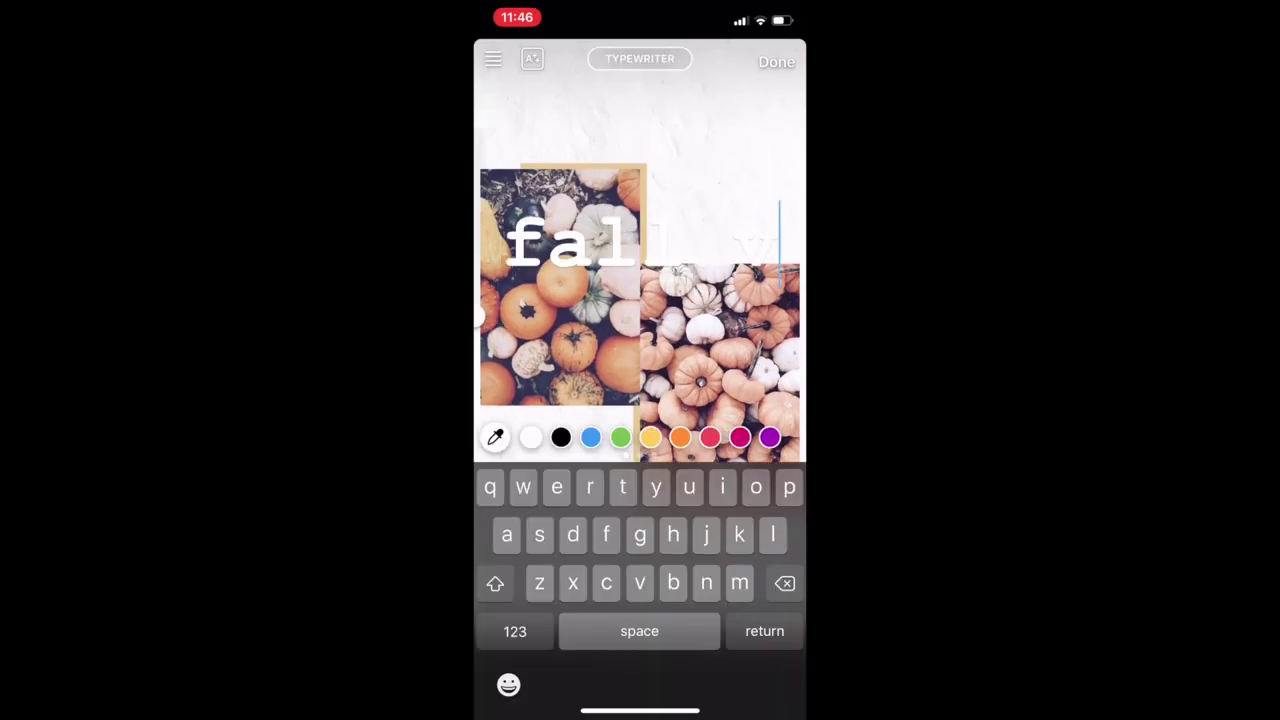
click(776, 61)
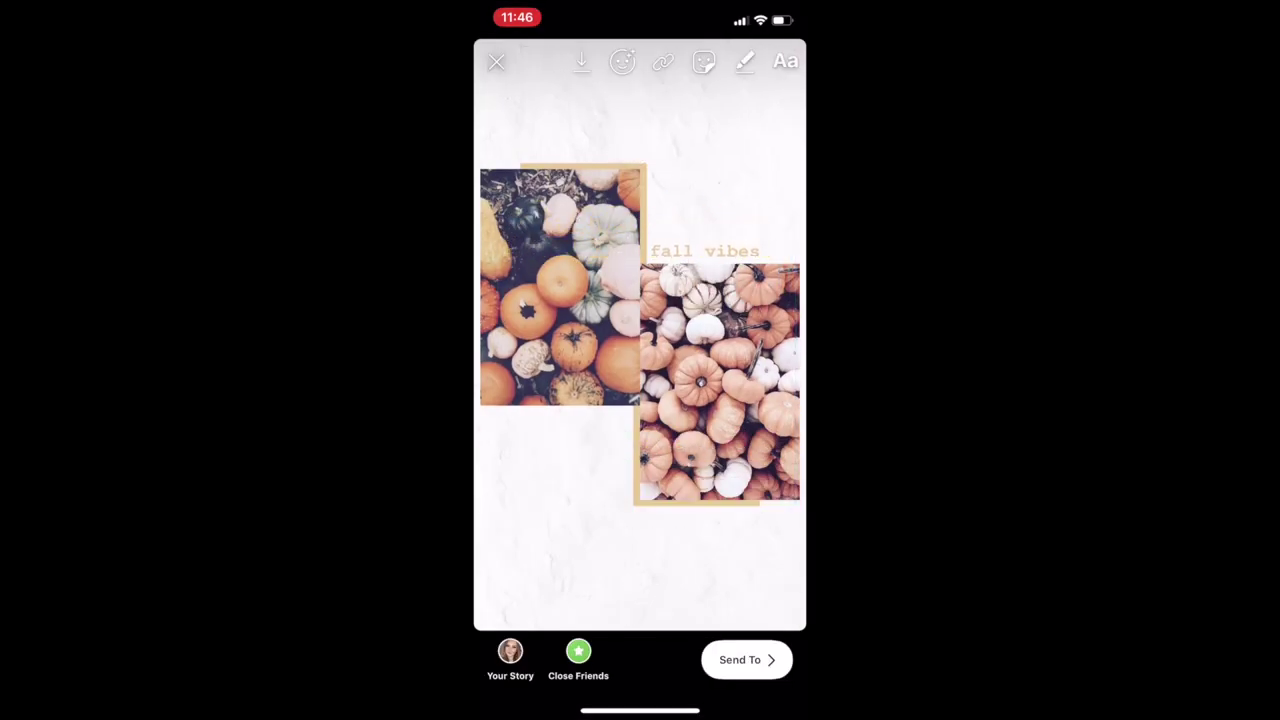
click(704, 61)
text(fall)
scroll(640, 400, down, 5)
scroll(640, 400, down, 3)
click(529, 674)
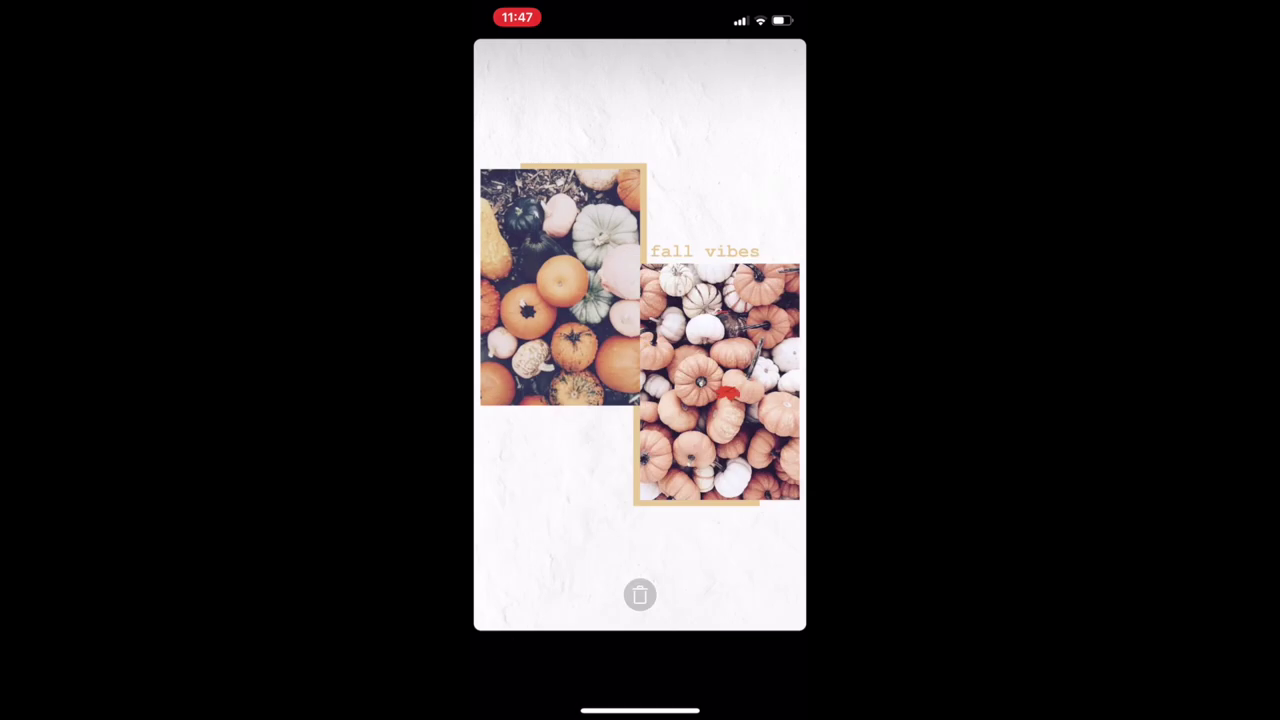
drag(728, 392, 551, 430)
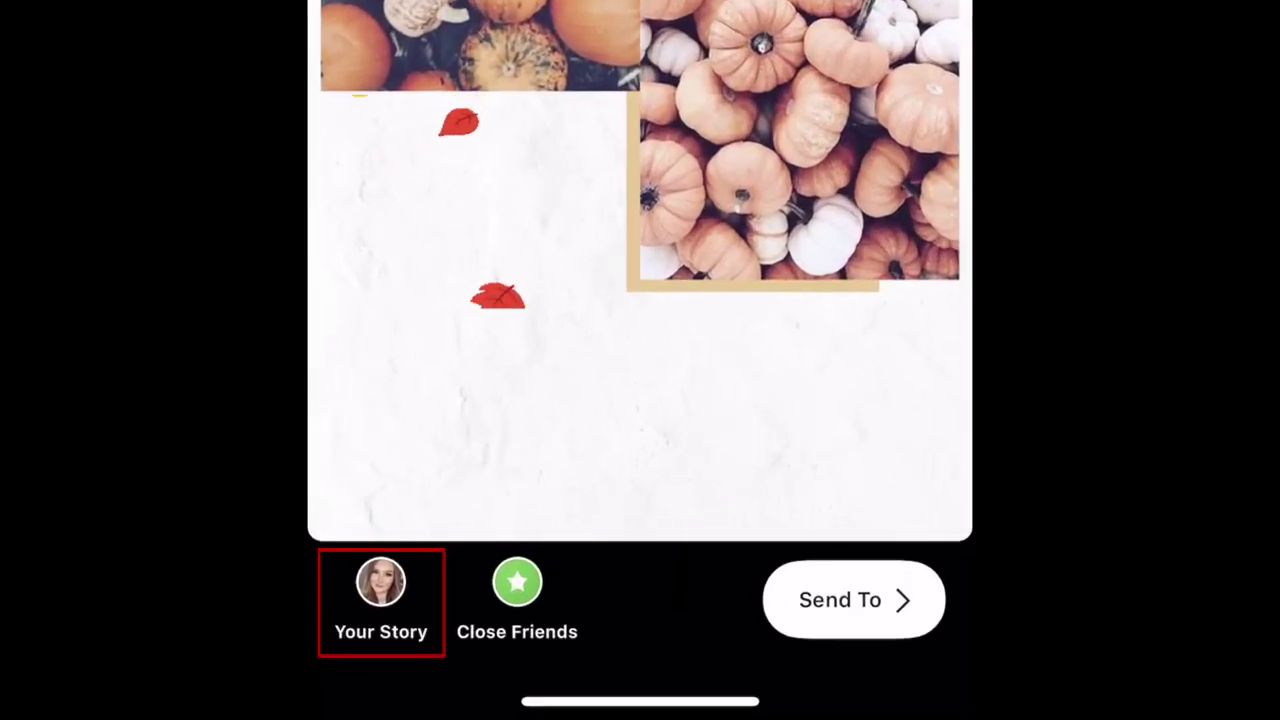